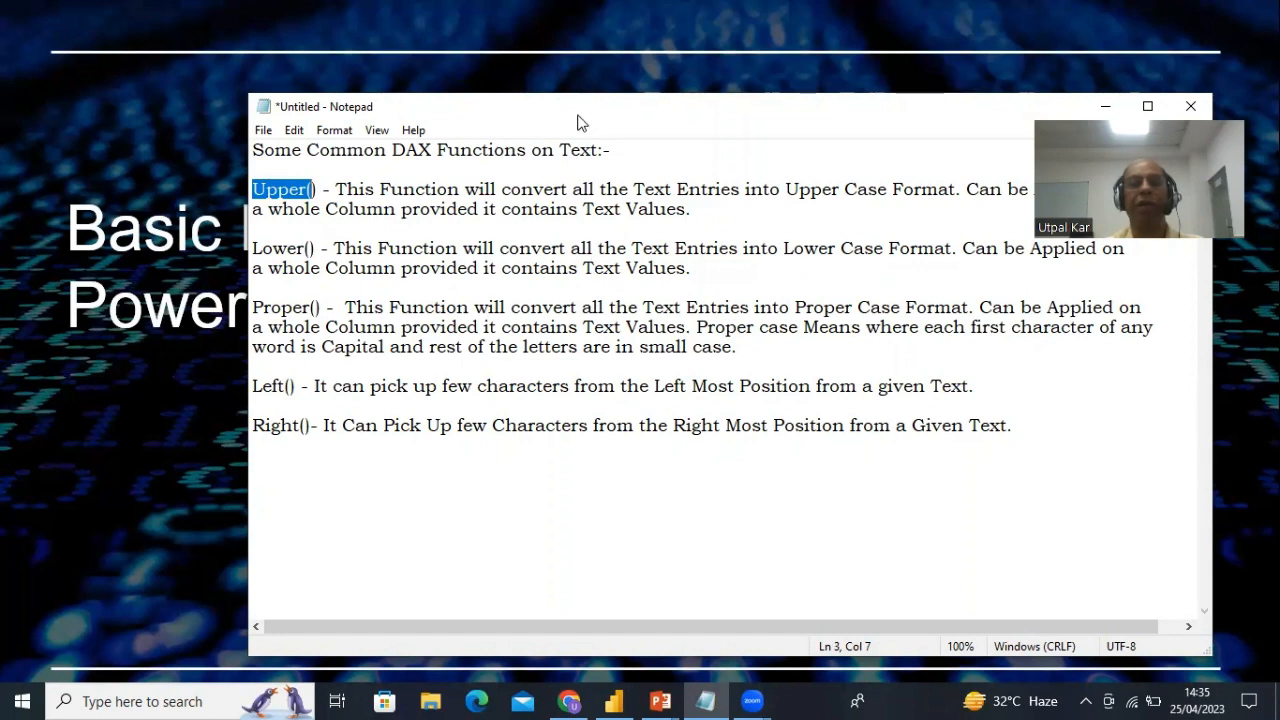
- Switch from the Notepad notes to the VideoSession file in Power BI Desktop and select the BookName column of the Books table
left_click_drag(589, 119, 507, 148)
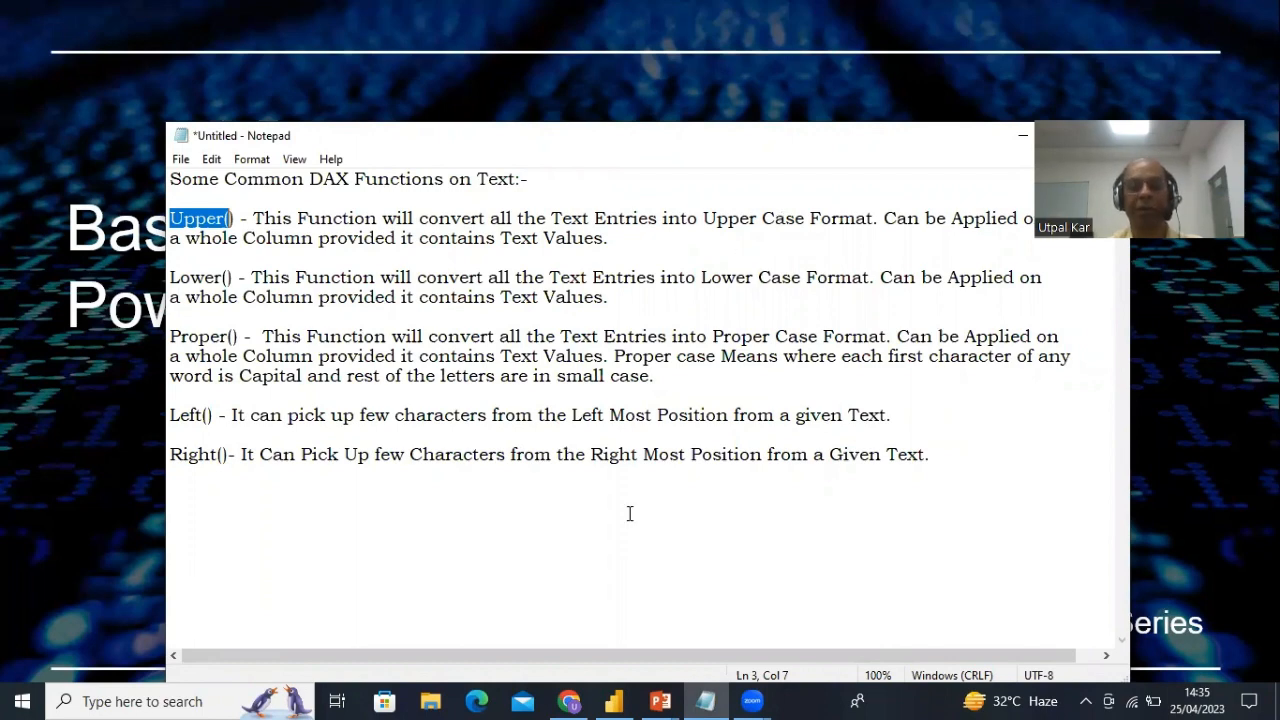
mouse_move(617, 700)
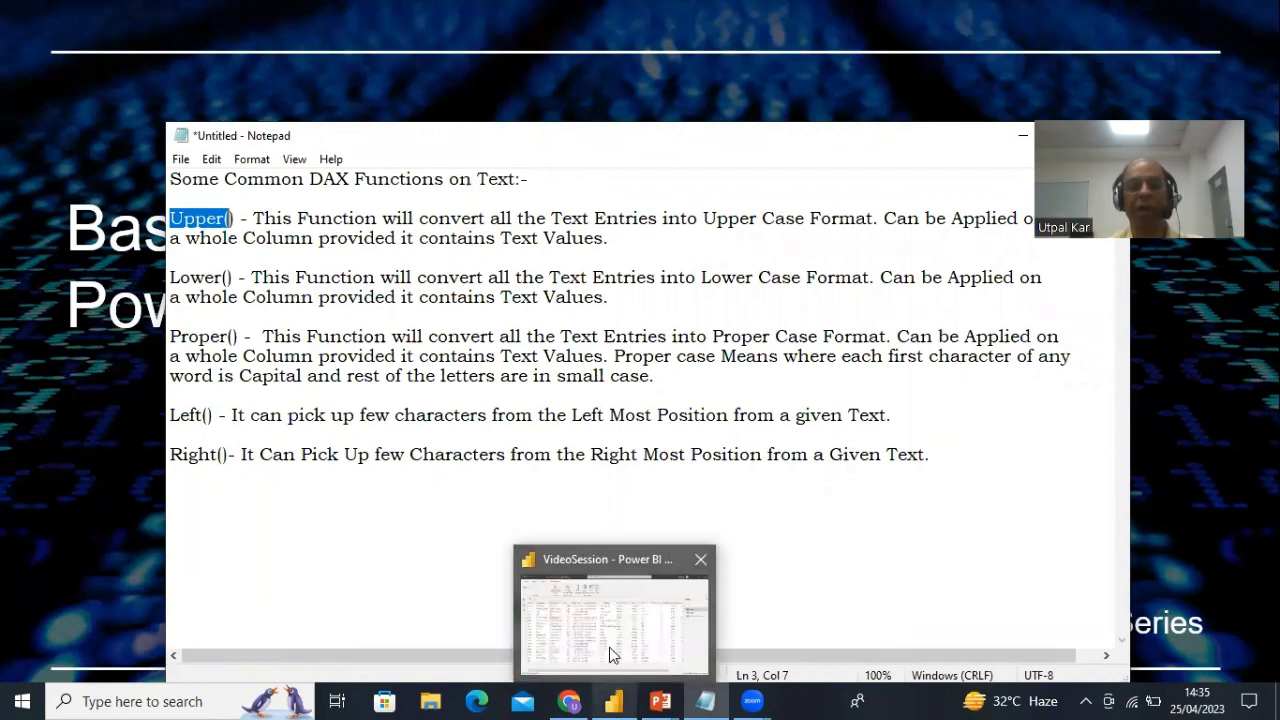
left_click(609, 650)
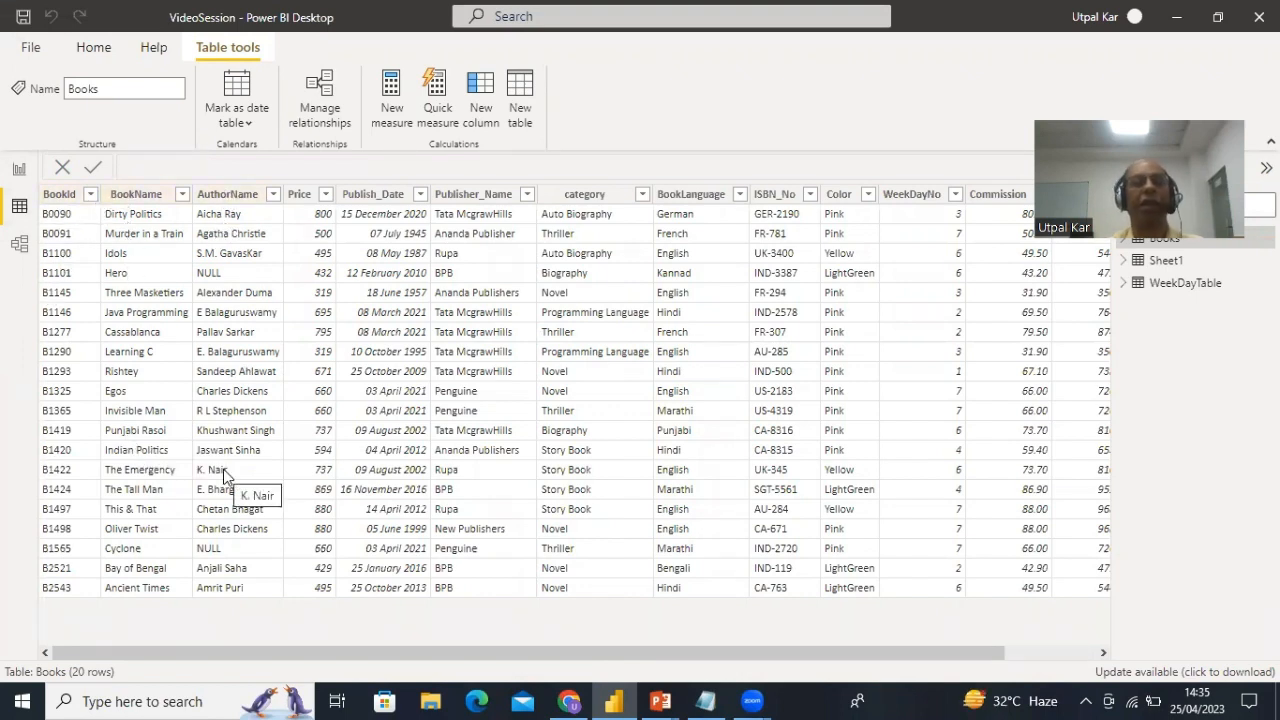
left_click(129, 196)
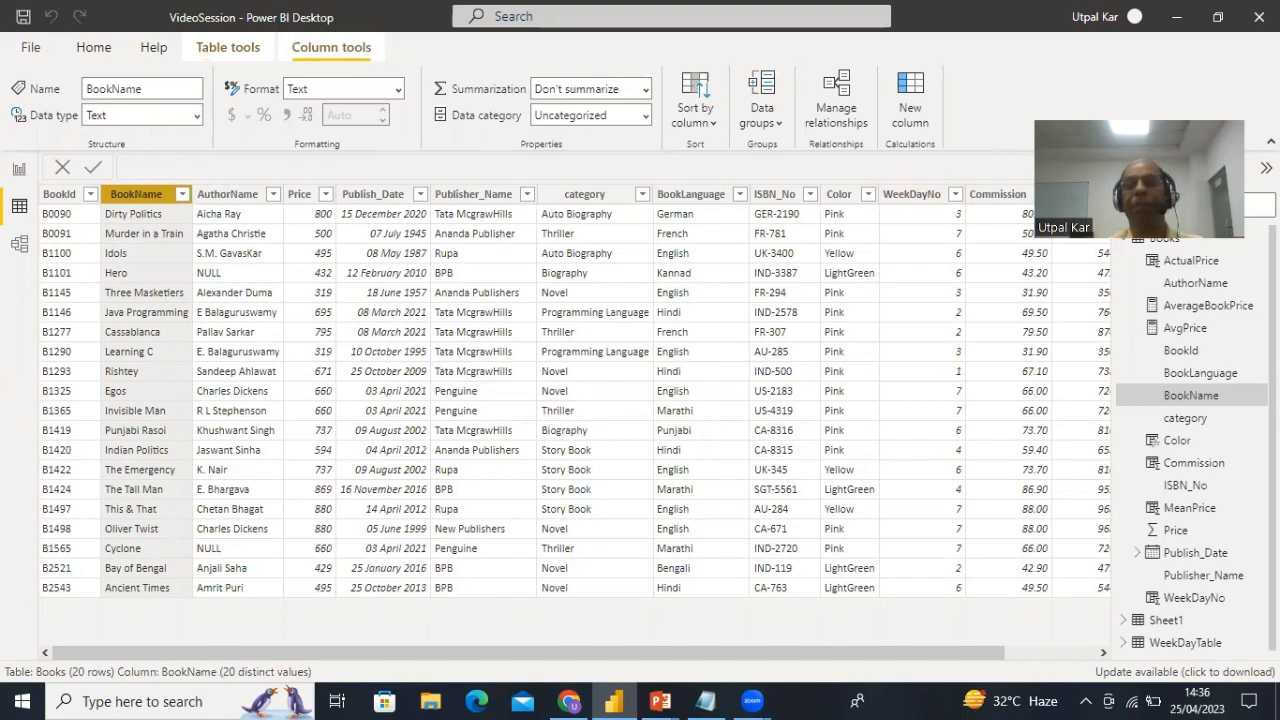
left_click_drag(1120, 108, 1135, 48)
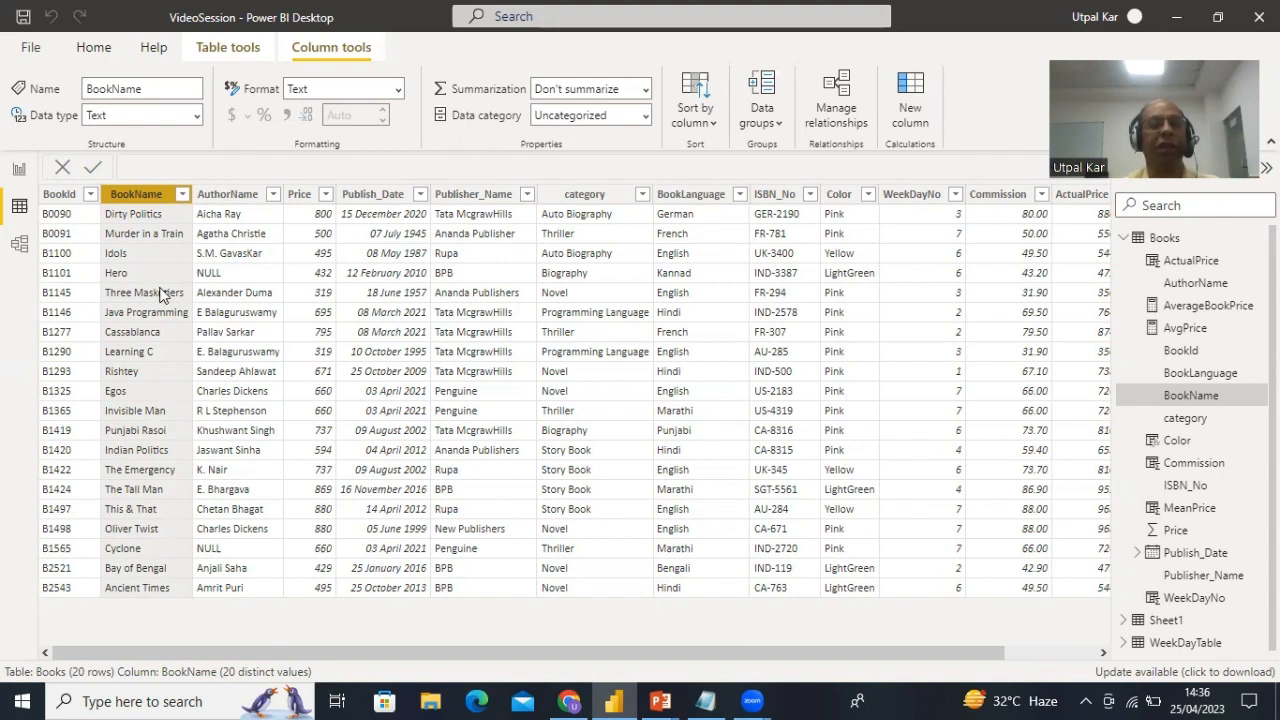
- Add a new calculated column to the Books table and name it BookNameUpper in its formula
right_click(144, 199)
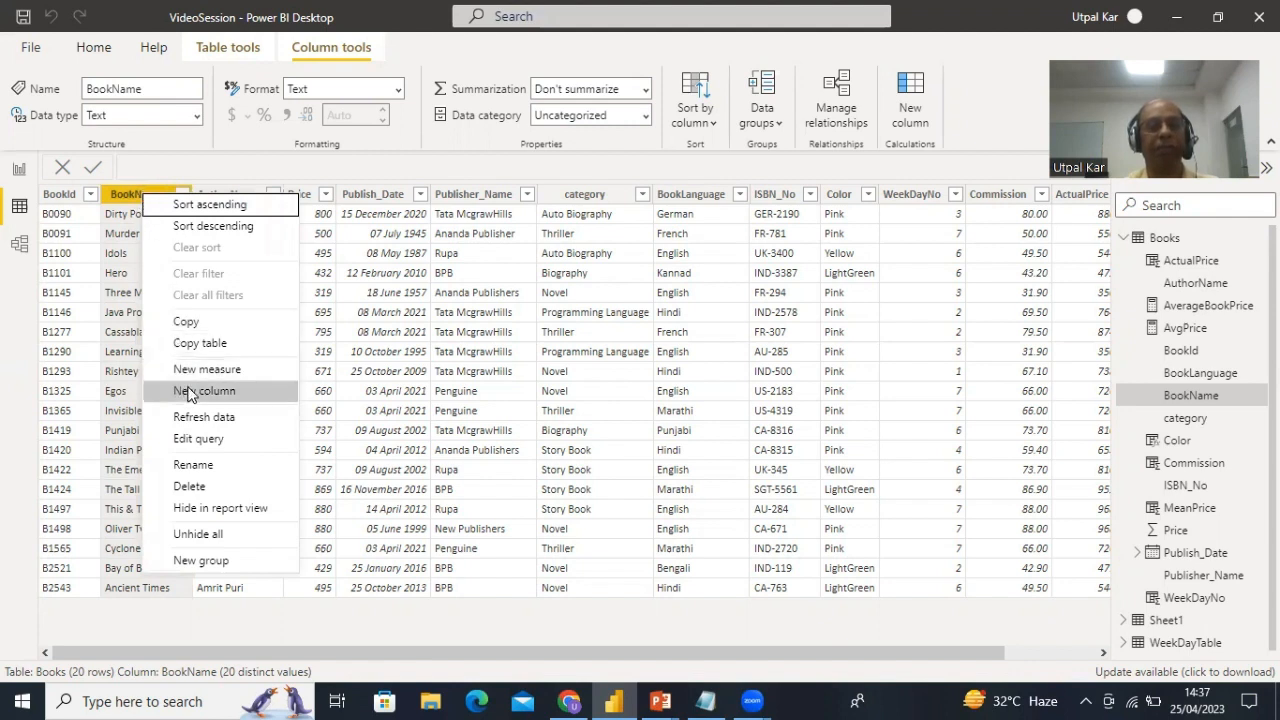
key("Escape")
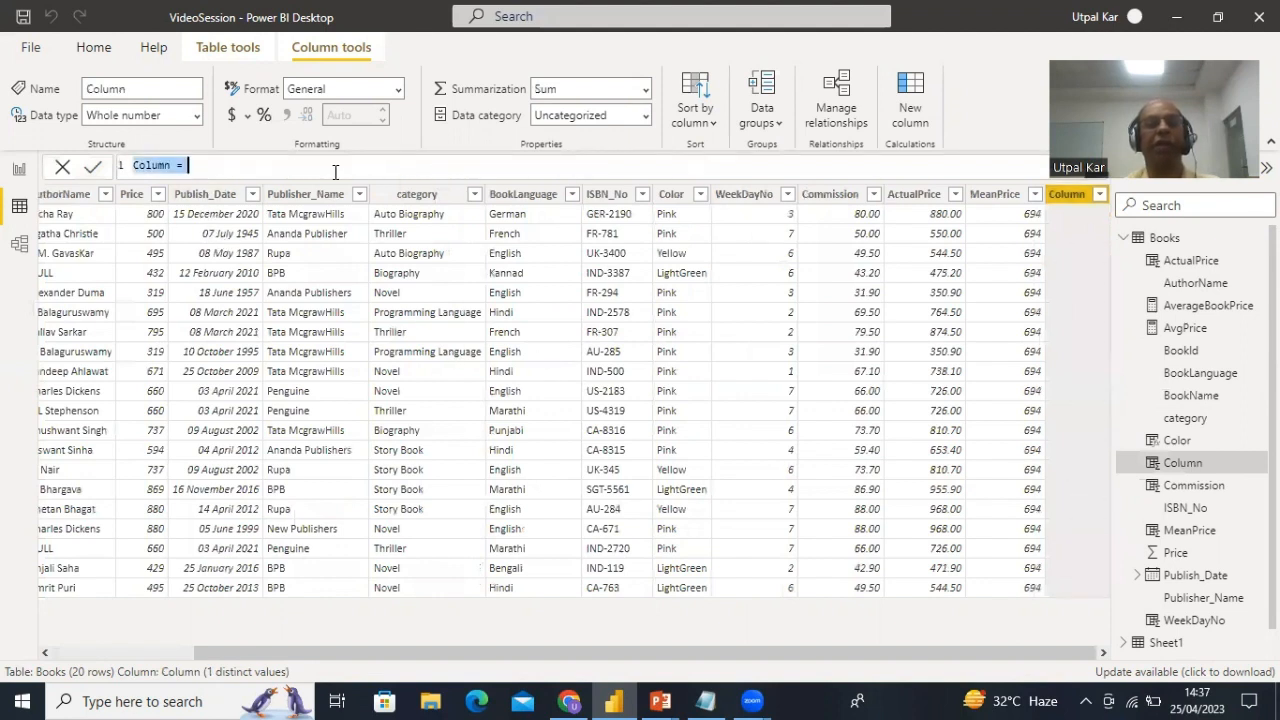
left_click(170, 166)
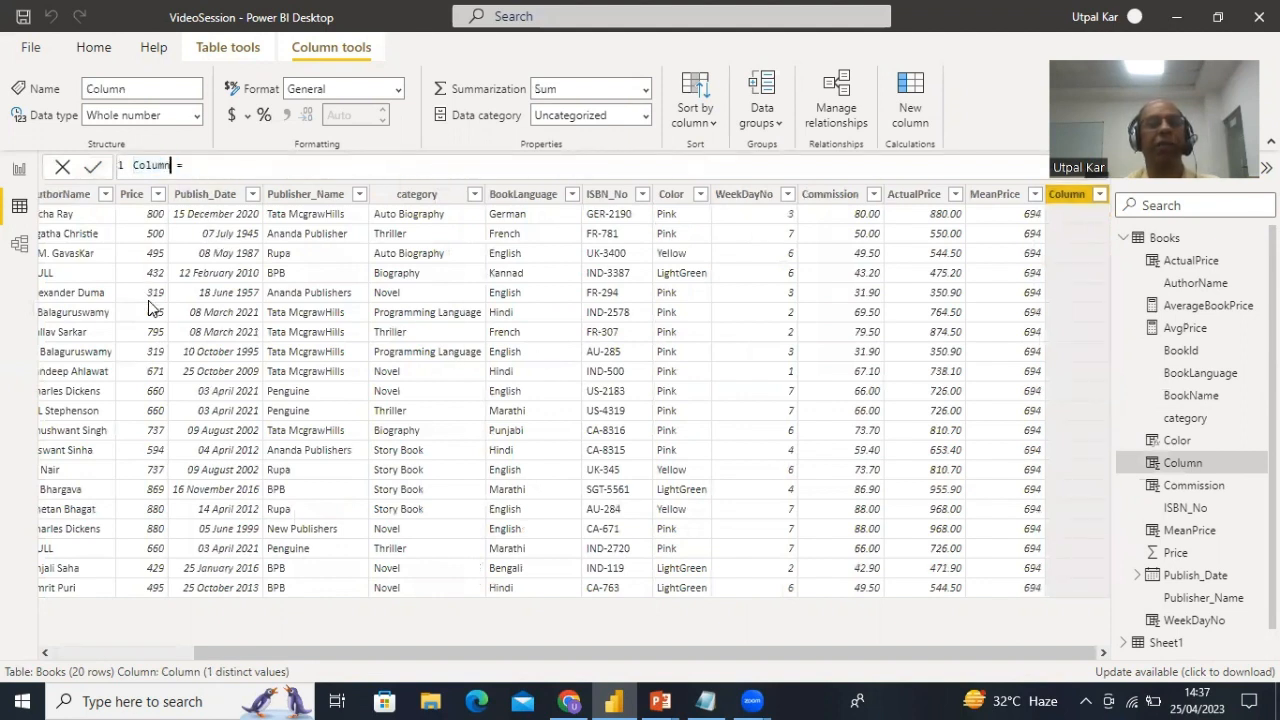
key("BackSpace")
key("BackSpace")
key("BackSpace")
key("BackSpace")
key("BackSpace")
key("BackSpace")
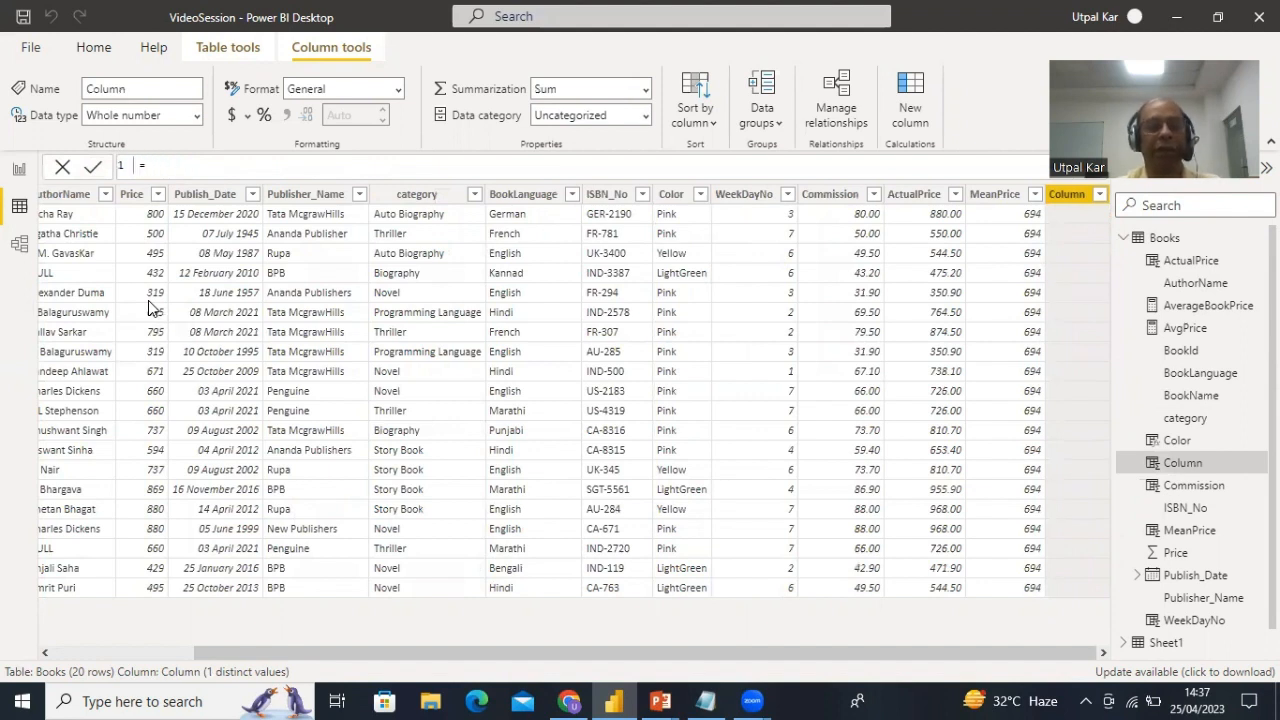
type("BookName ")
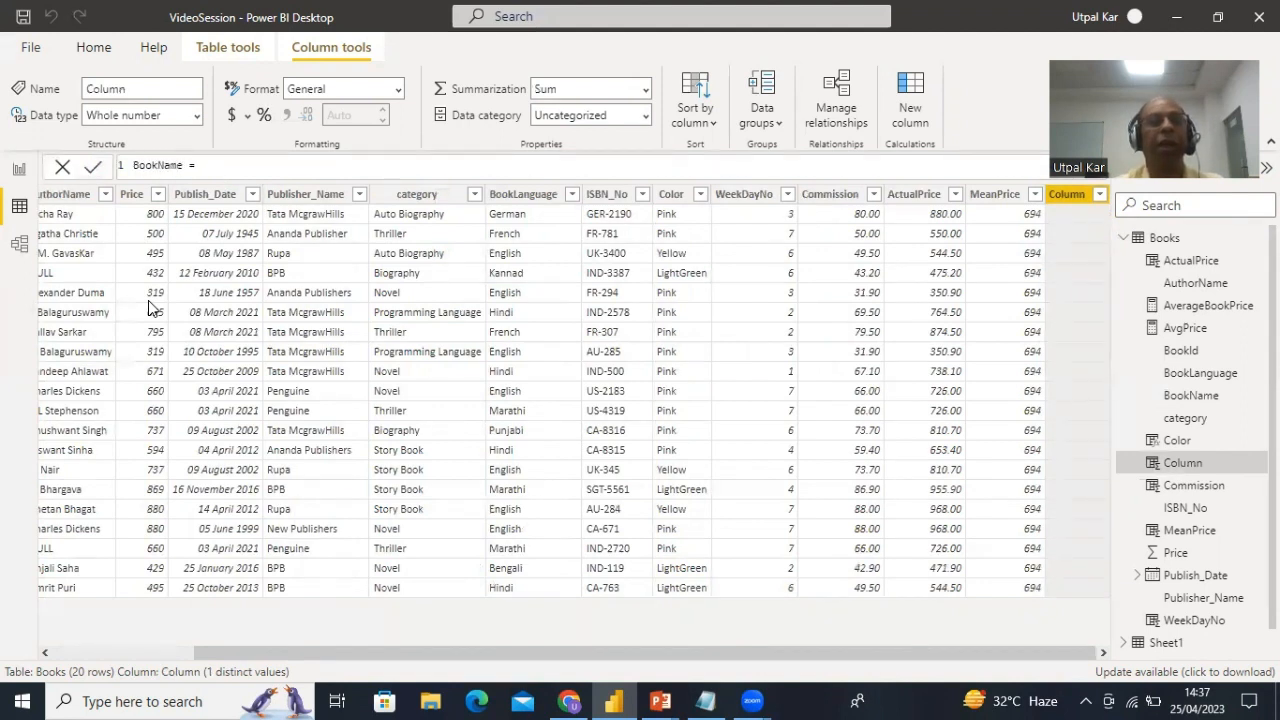
type("Upper")
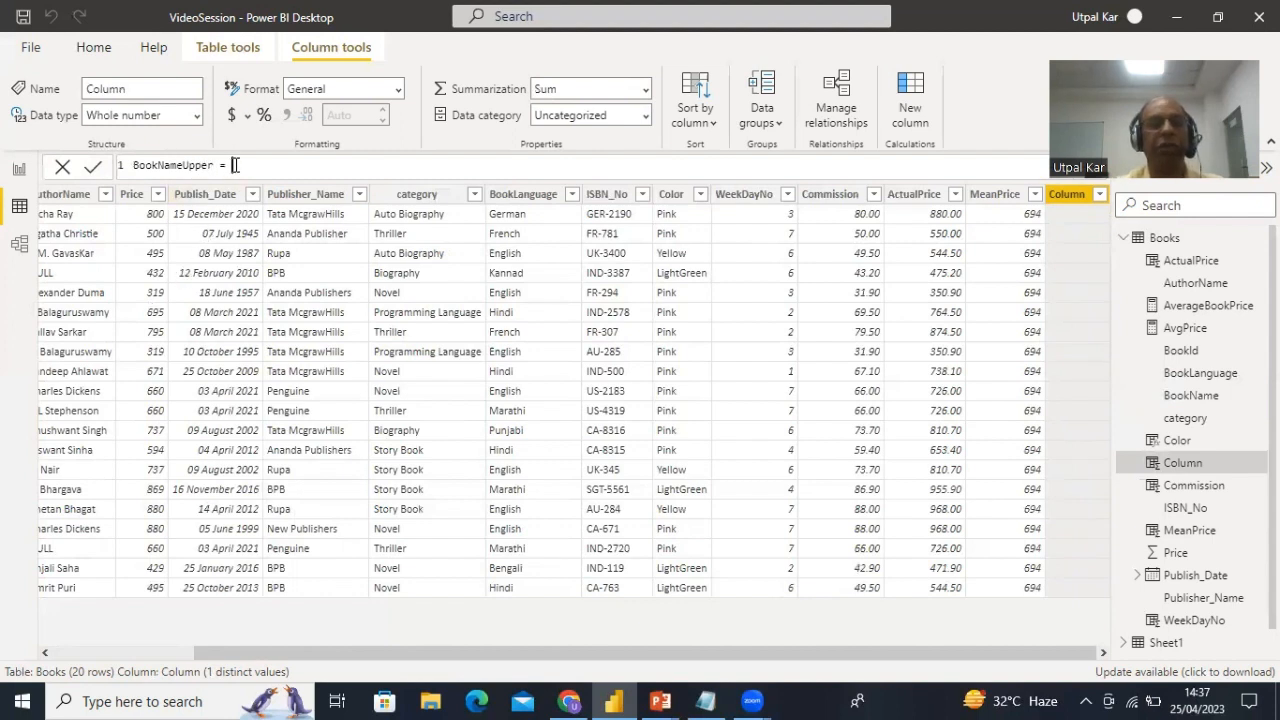
- Define the BookNameUpper column as Upper(Books[BookName]) and commit the formula
type("Upper")
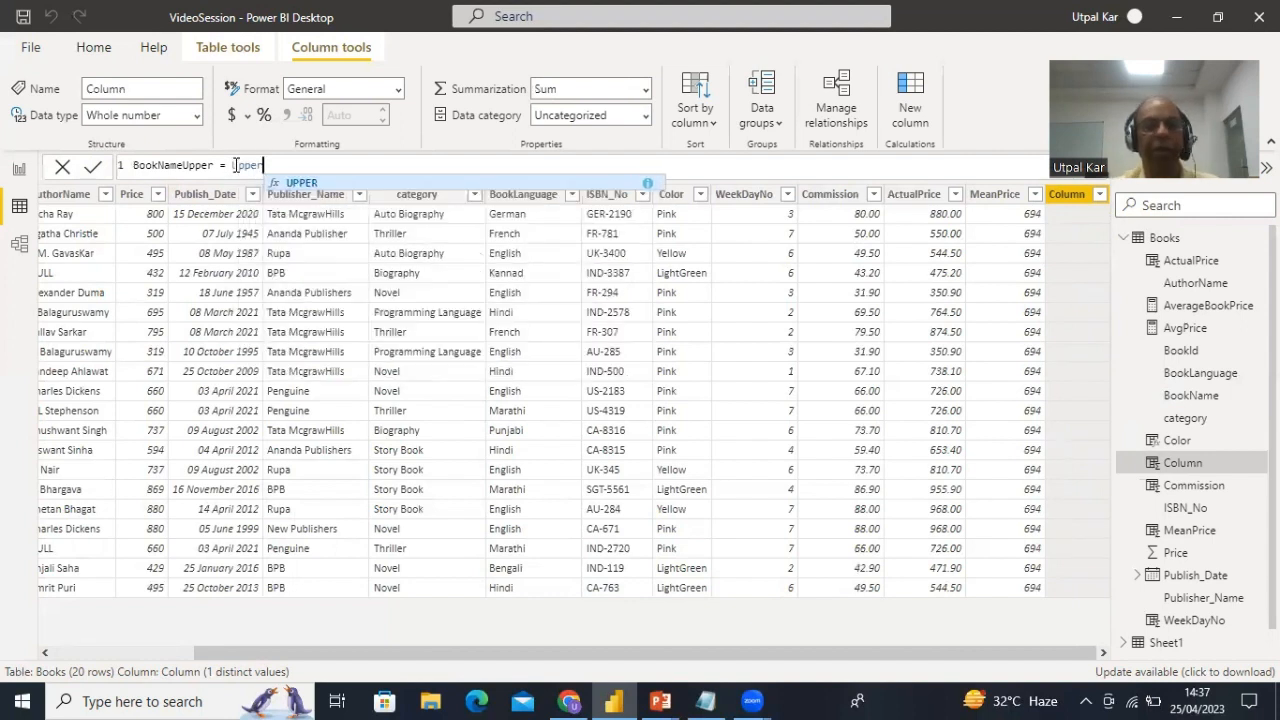
type("(")
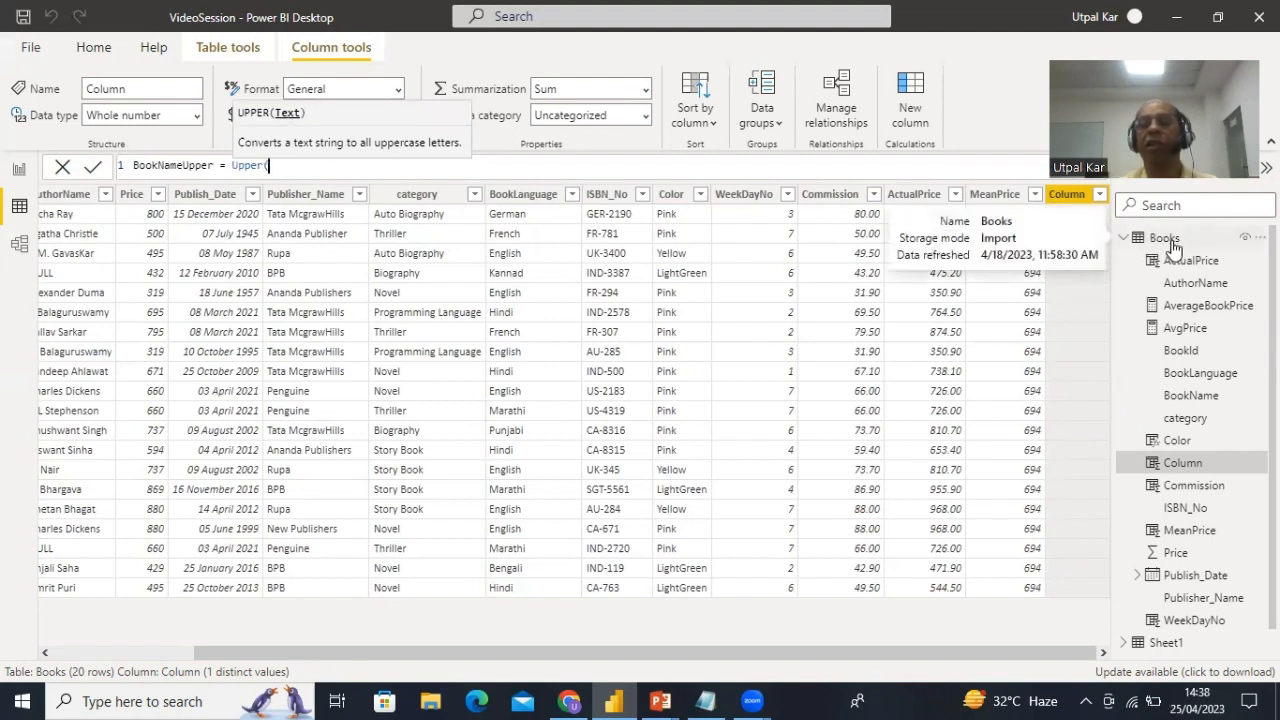
type("Book")
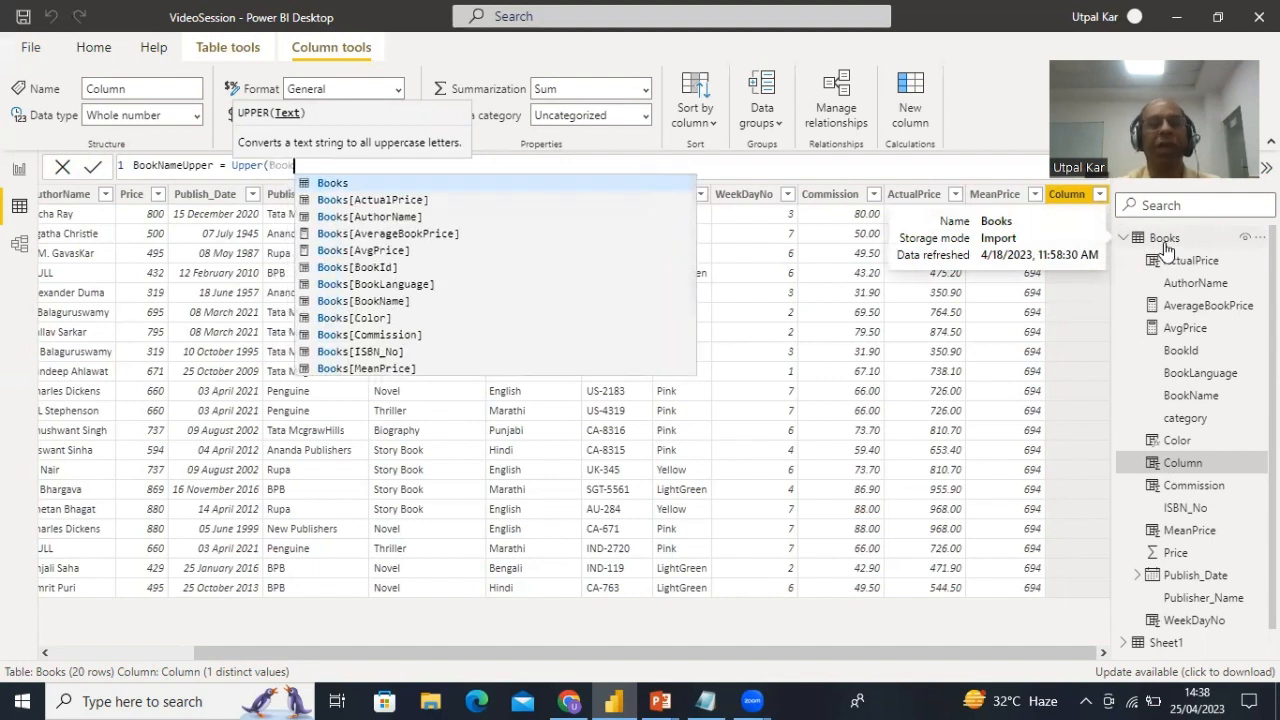
left_click(387, 308)
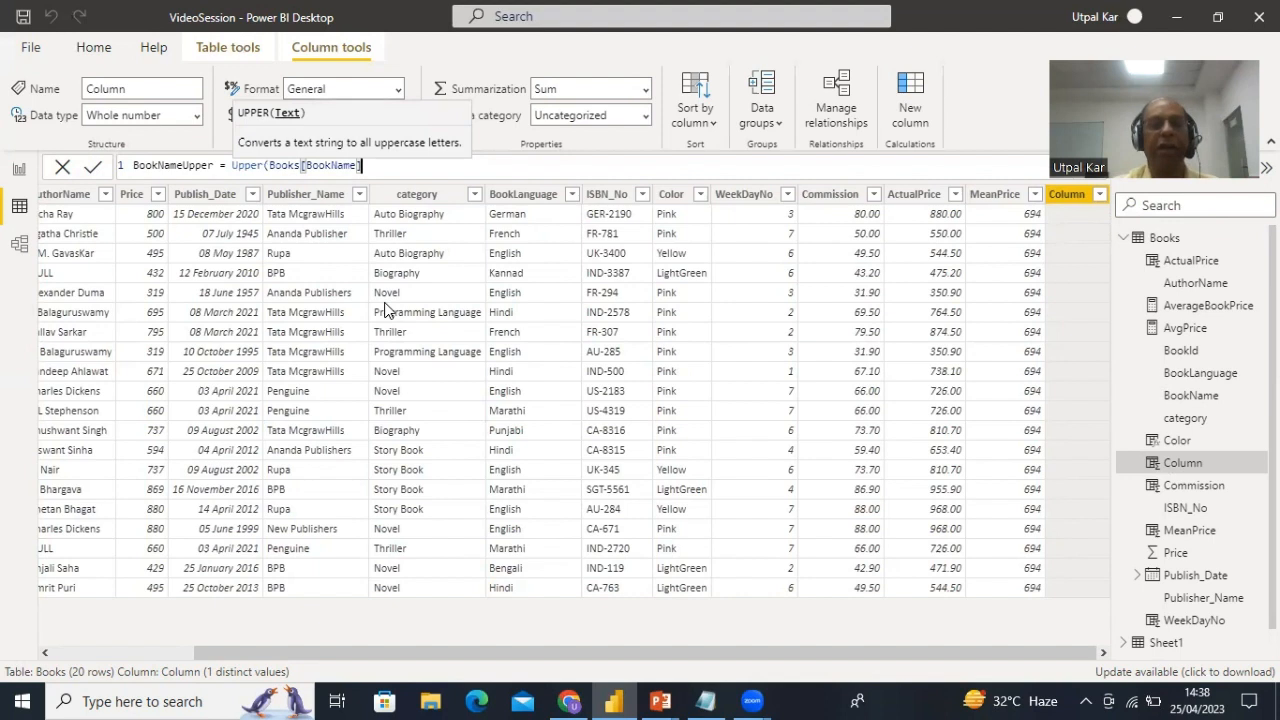
type(")")
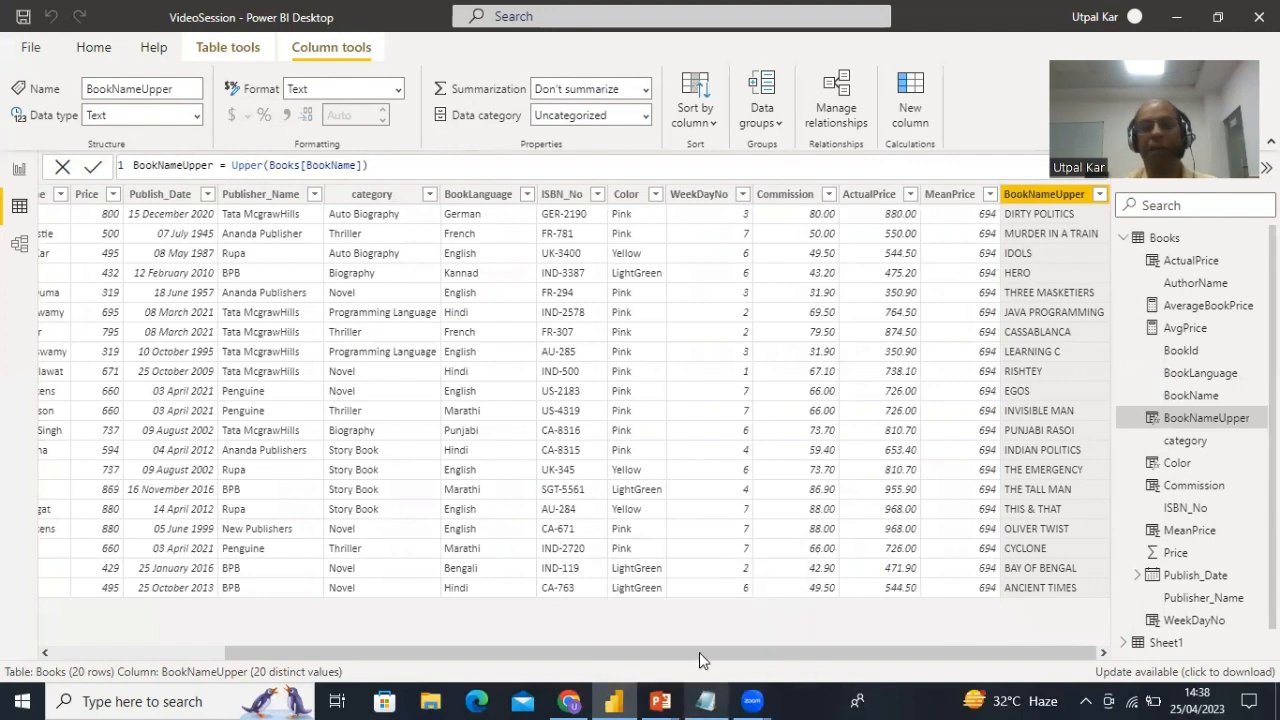
- Review the text function notes in Notepad, highlighting "each first character of any" in the Proper() description, and return to Power BI Desktop
left_click(705, 700)
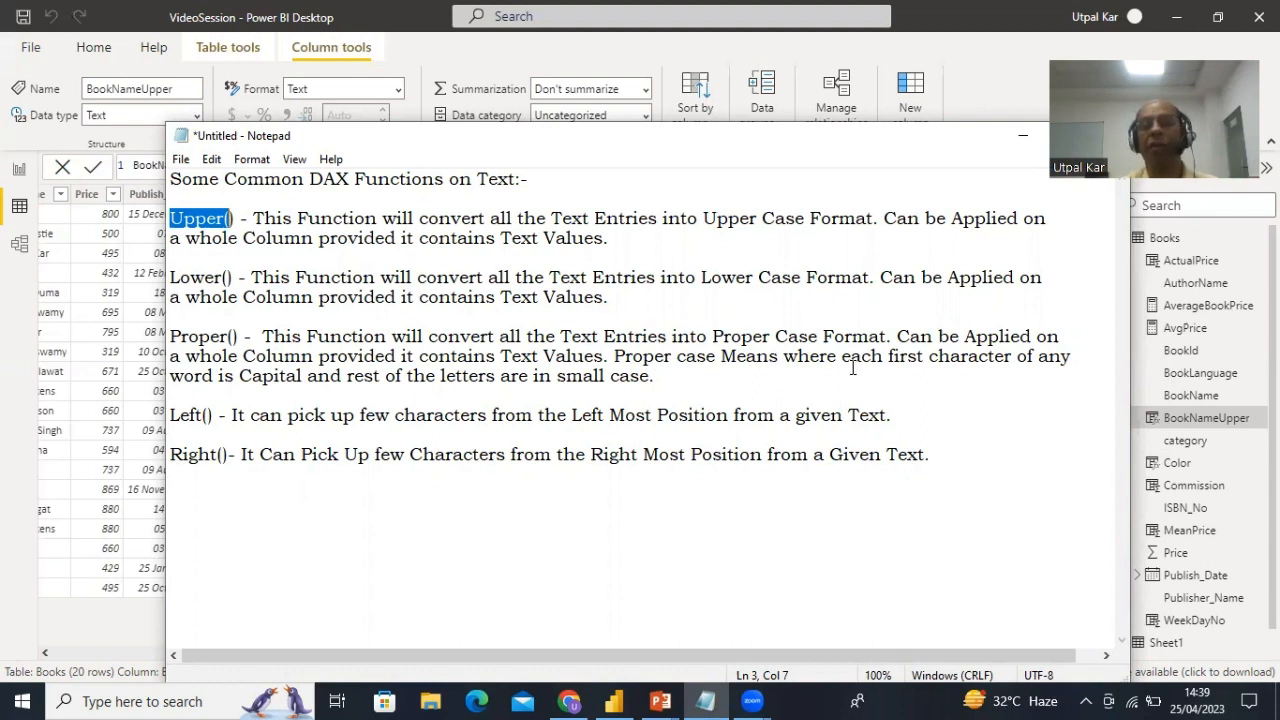
left_click_drag(841, 356, 1076, 356)
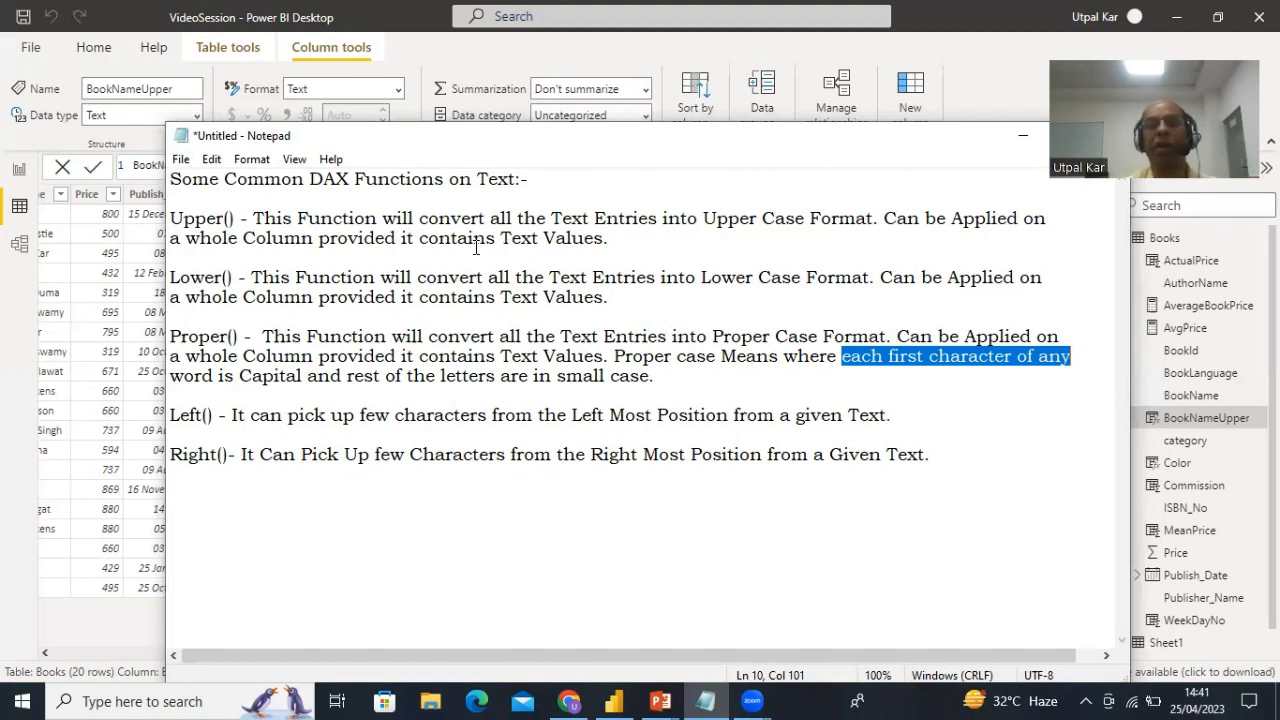
left_click(20, 210)
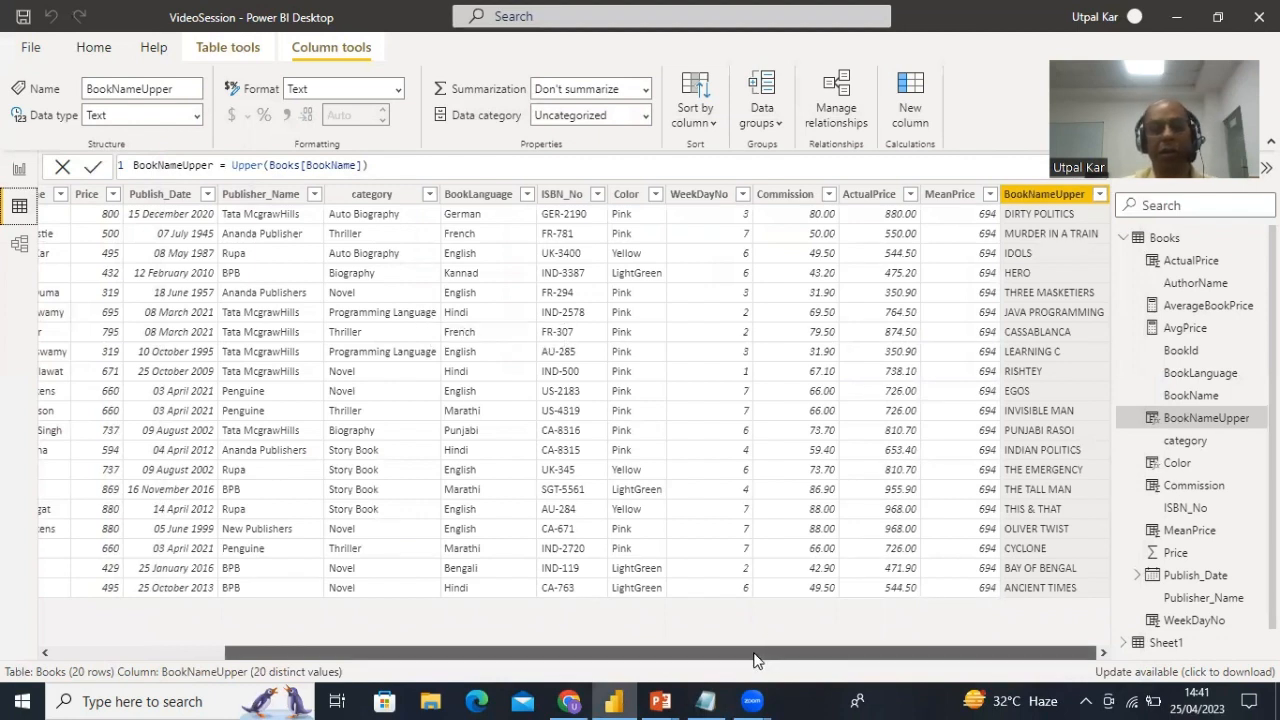
- Add another calculated column to the Books table, starting from the BookLanguage column
left_click_drag(757, 652, 546, 667)
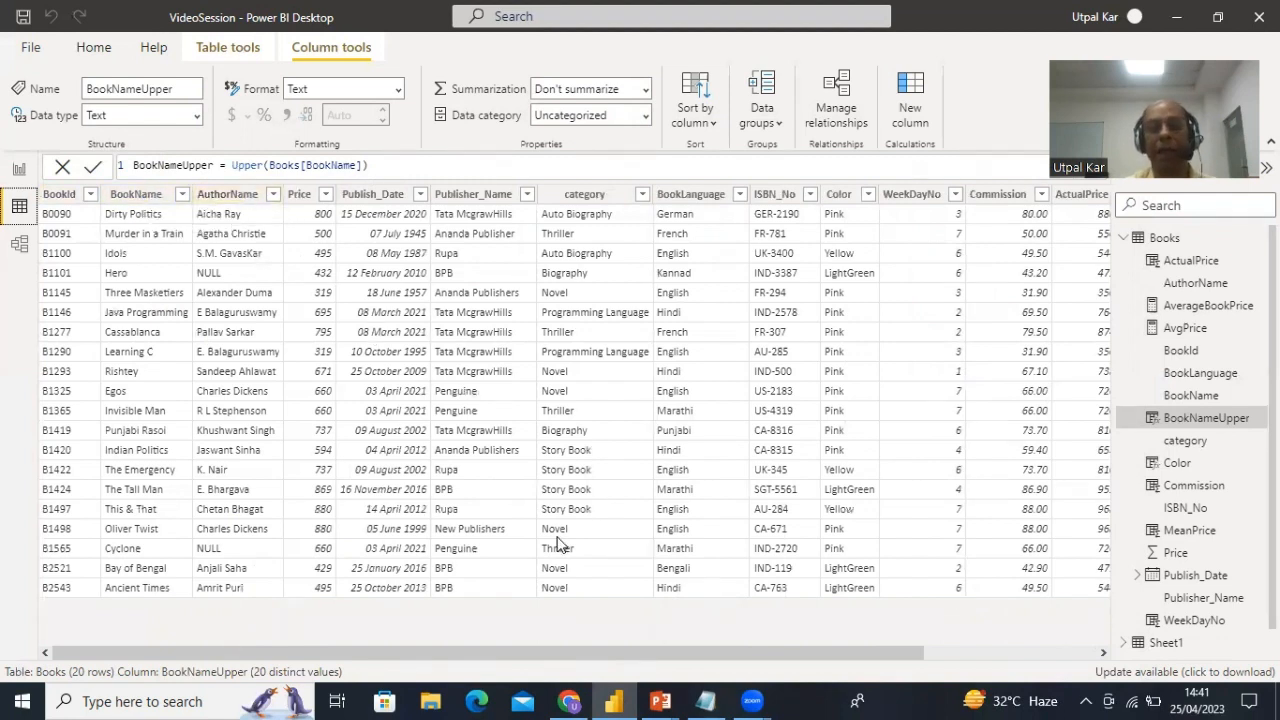
left_click_drag(536, 654, 778, 647)
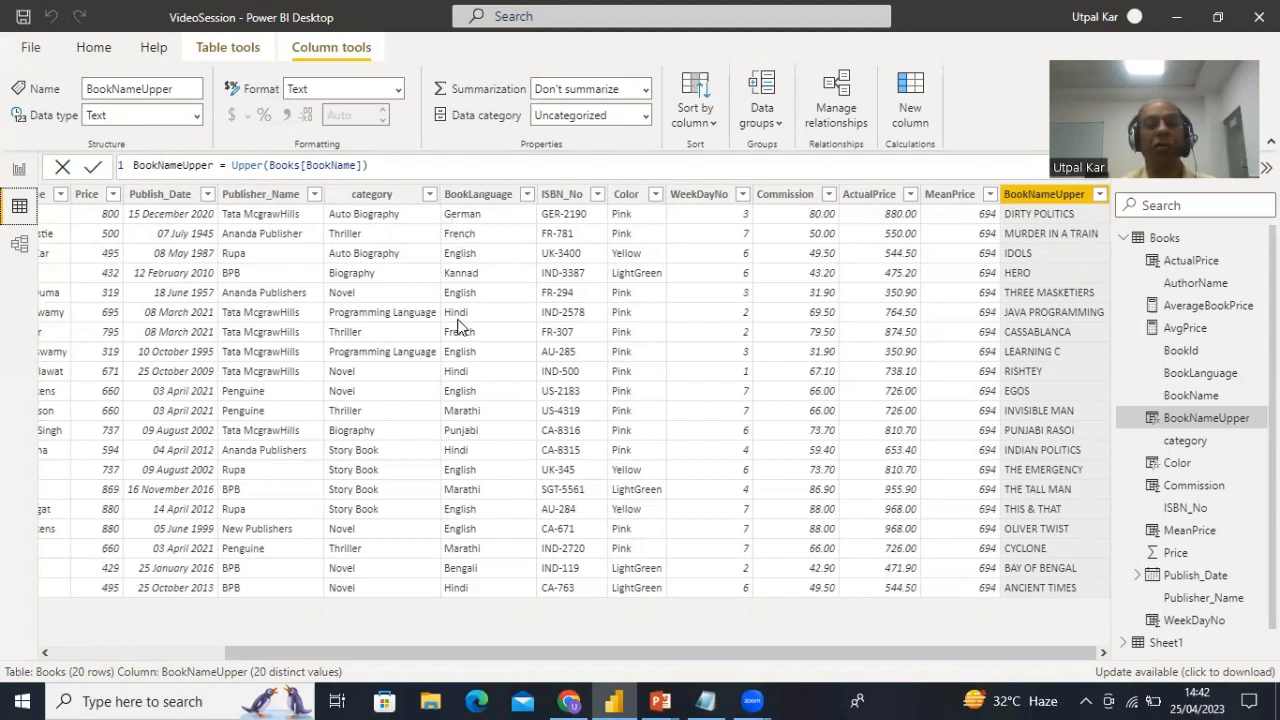
right_click(469, 194)
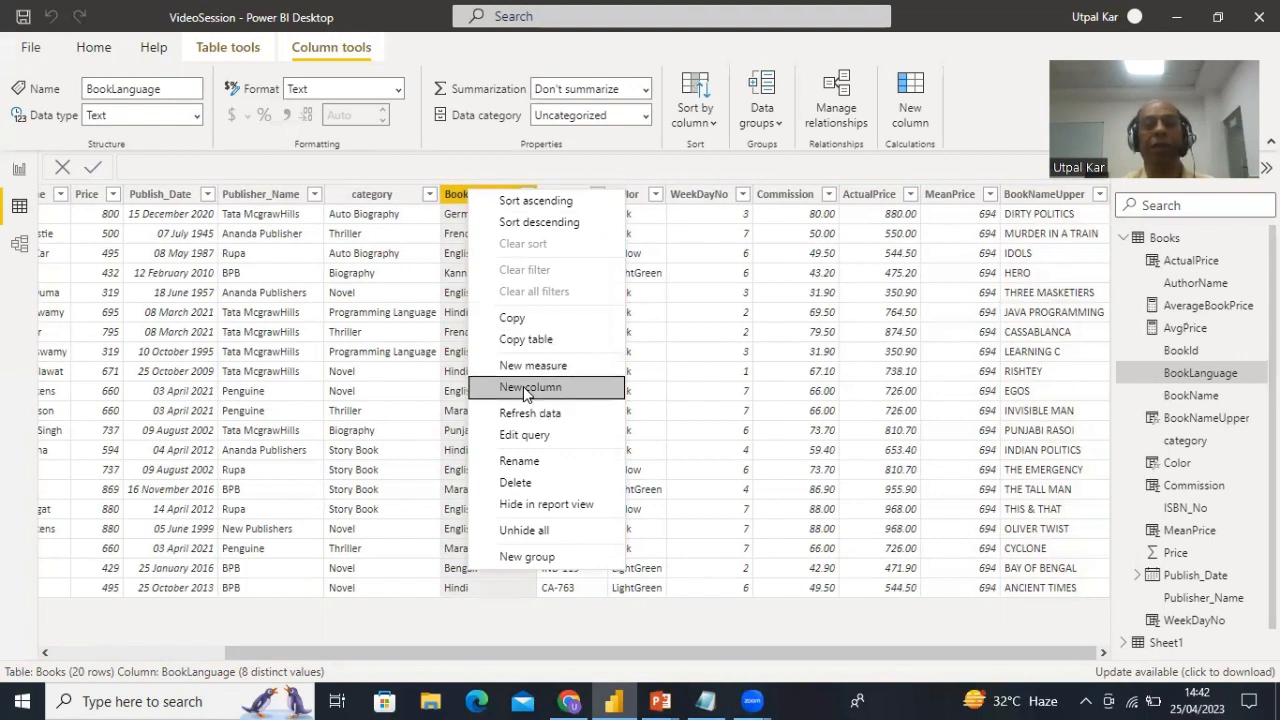
key("Escape")
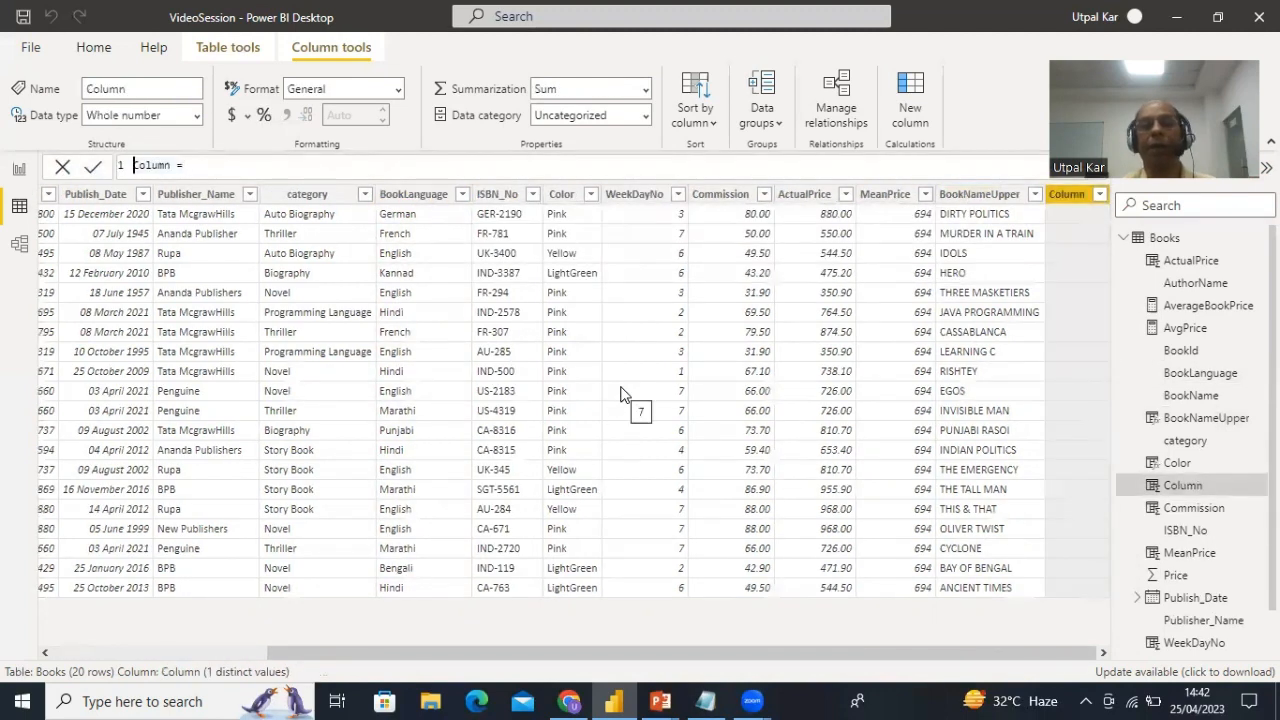
left_click(199, 166)
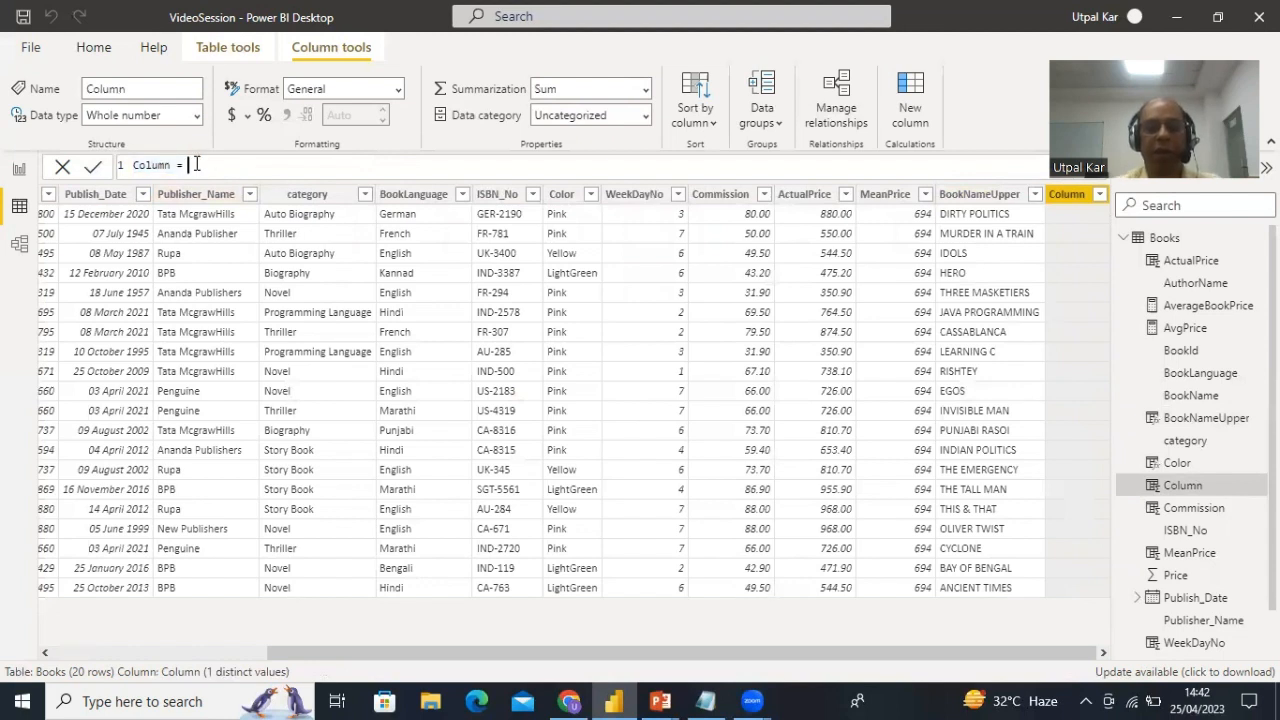
- Define the new column as Left(Books[BookLanguage],2) to extract the first two characters of each language, and commit the formula
type("Left(")
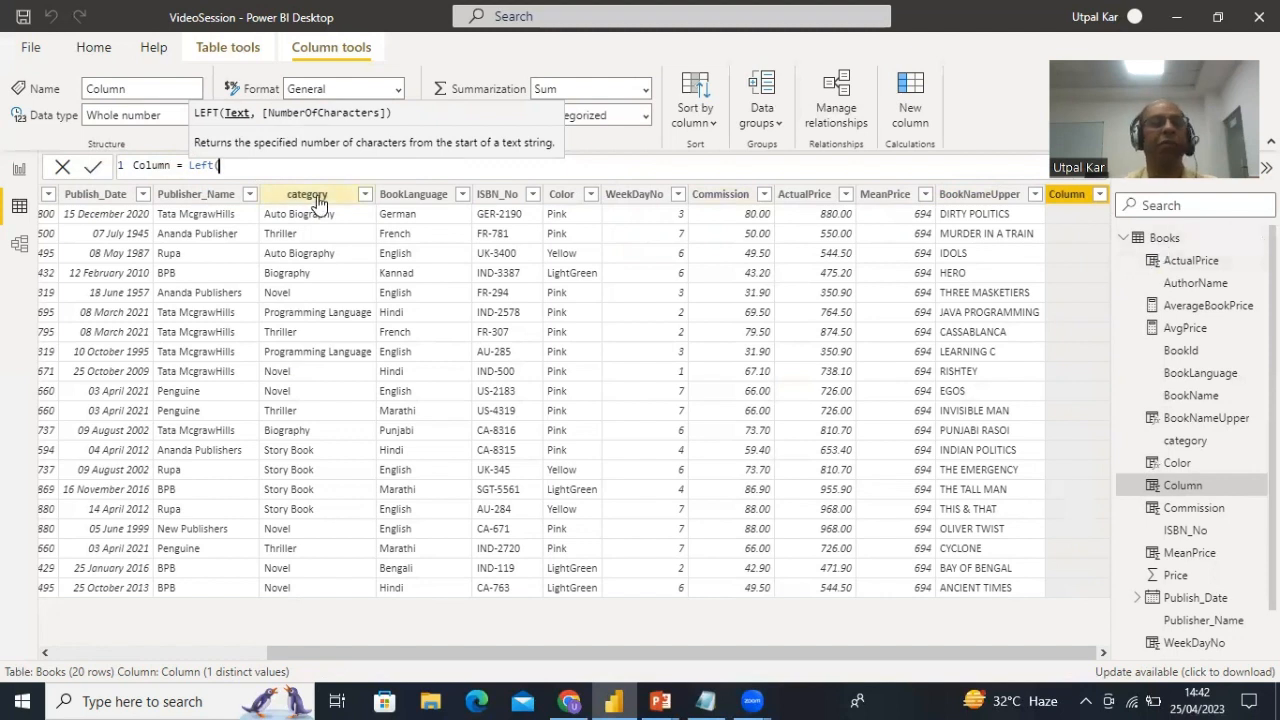
type("Books")
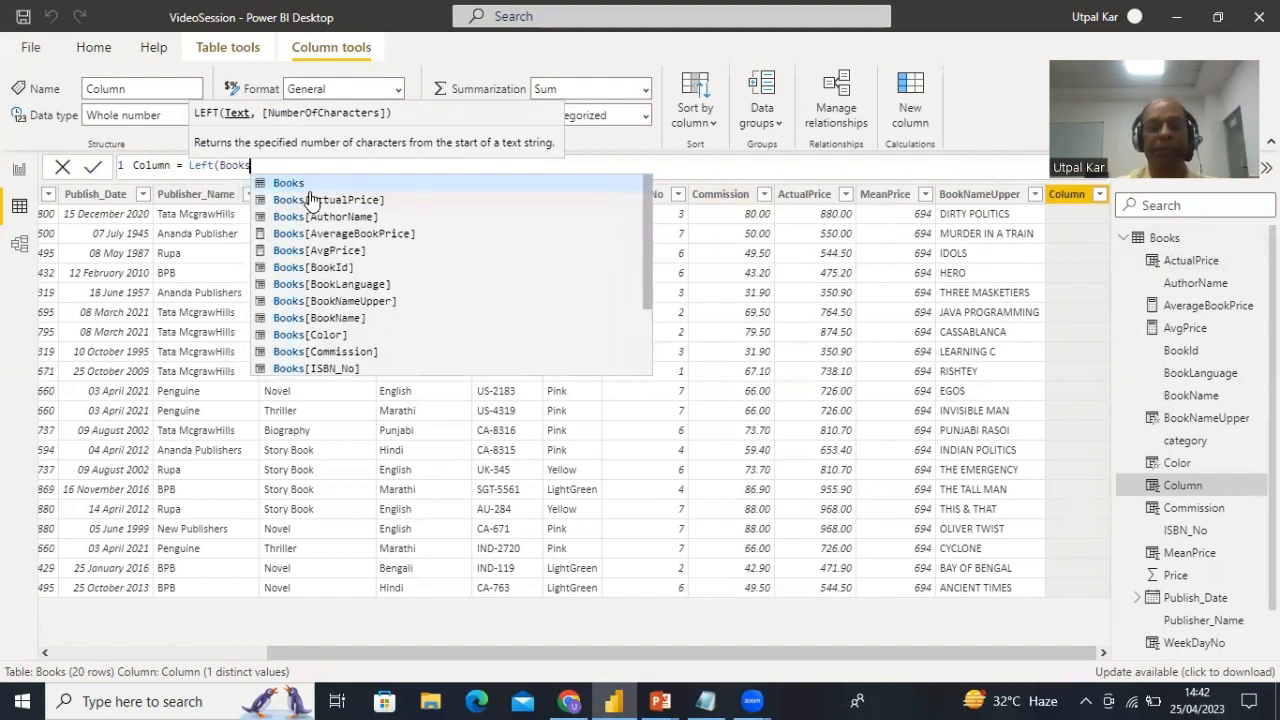
type("[")
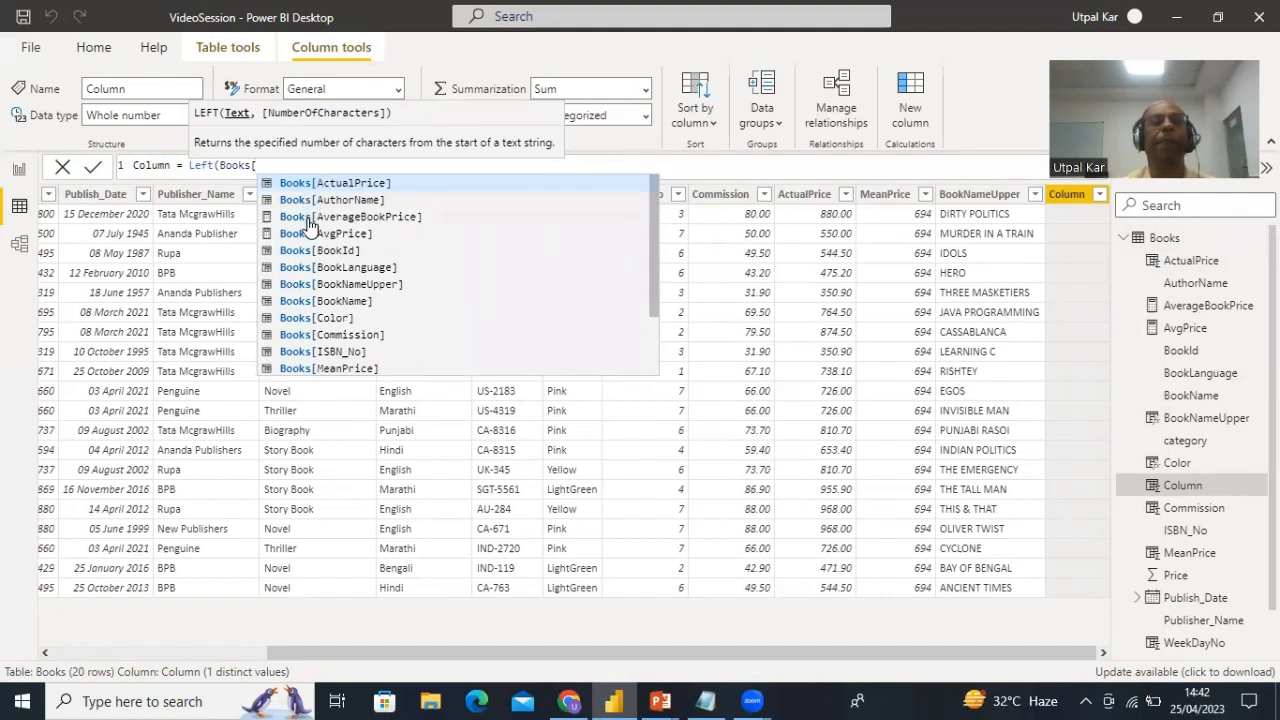
left_click(350, 268)
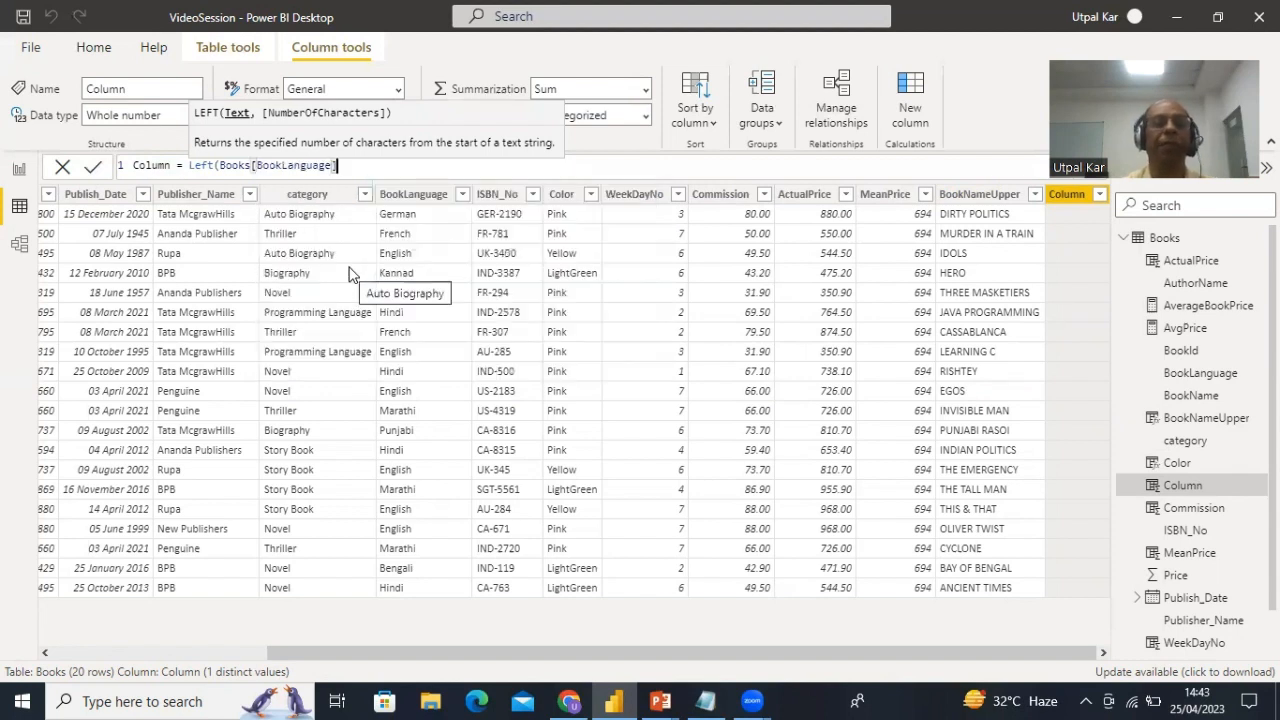
type(",")
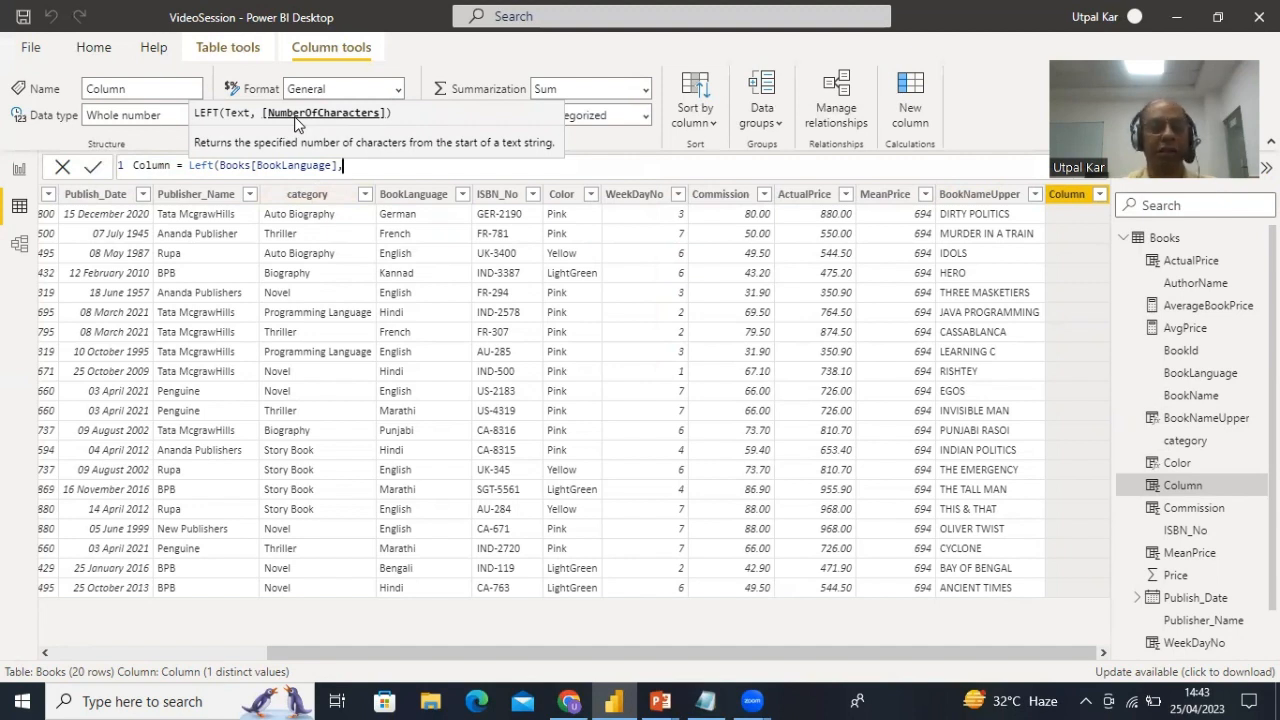
type("2")
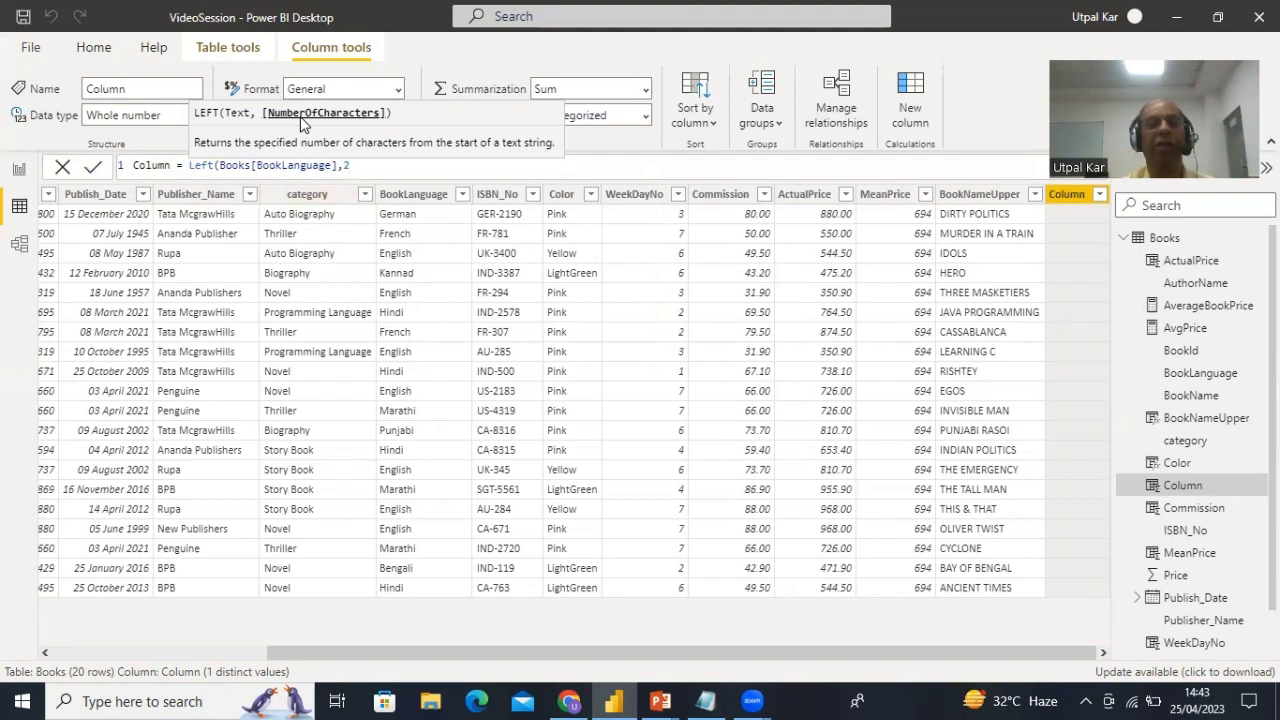
type(")")
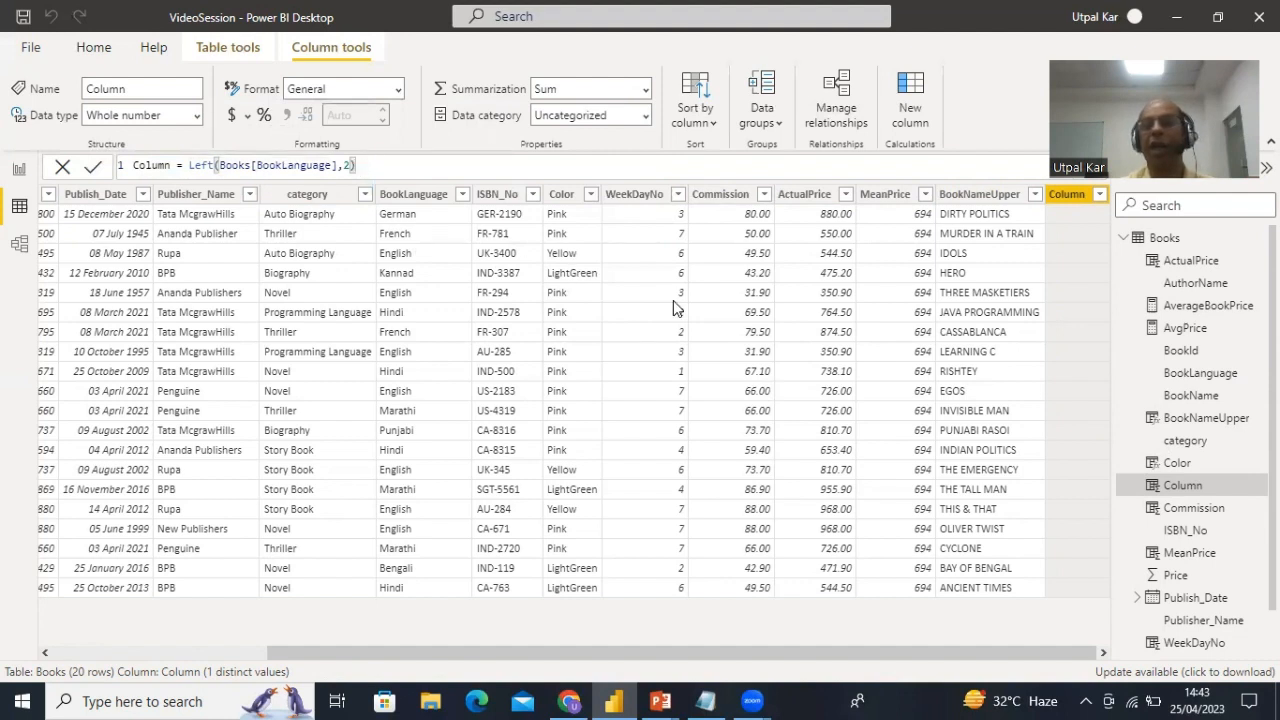
left_click(880, 260)
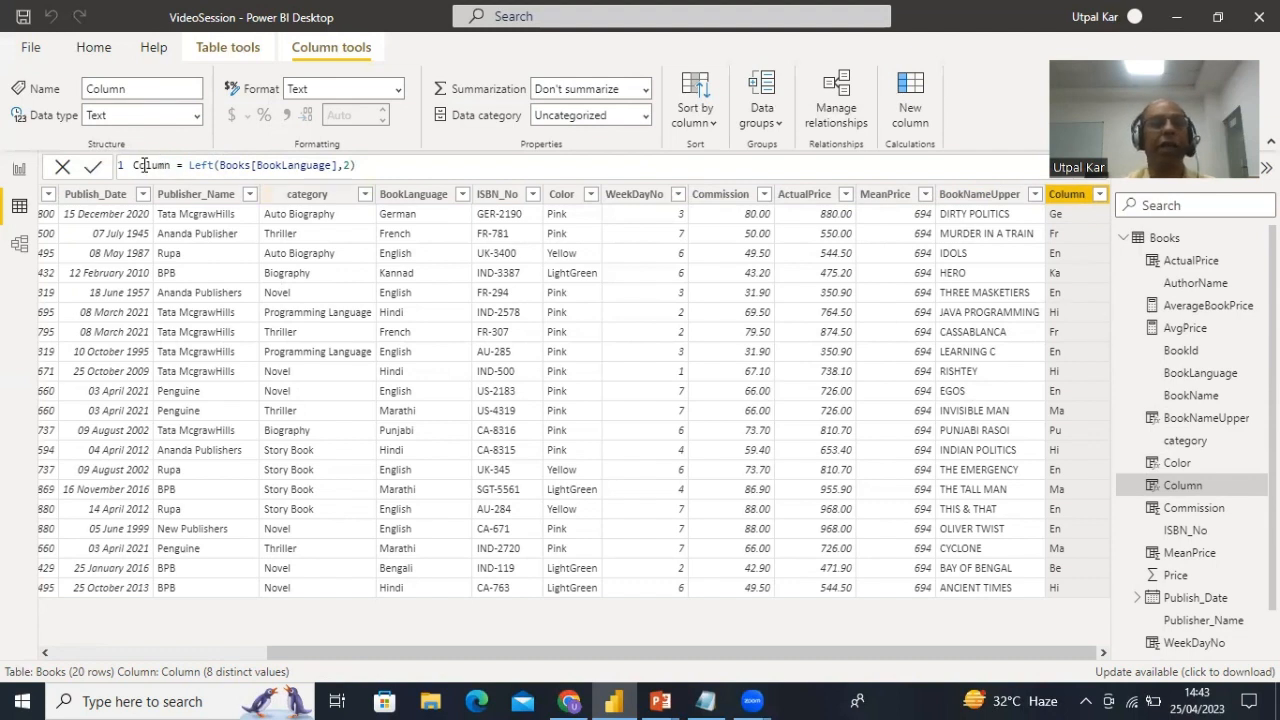
- Rename the language abbreviation column as ShortForm in its formula and commit the change
left_click_drag(134, 165, 171, 165)
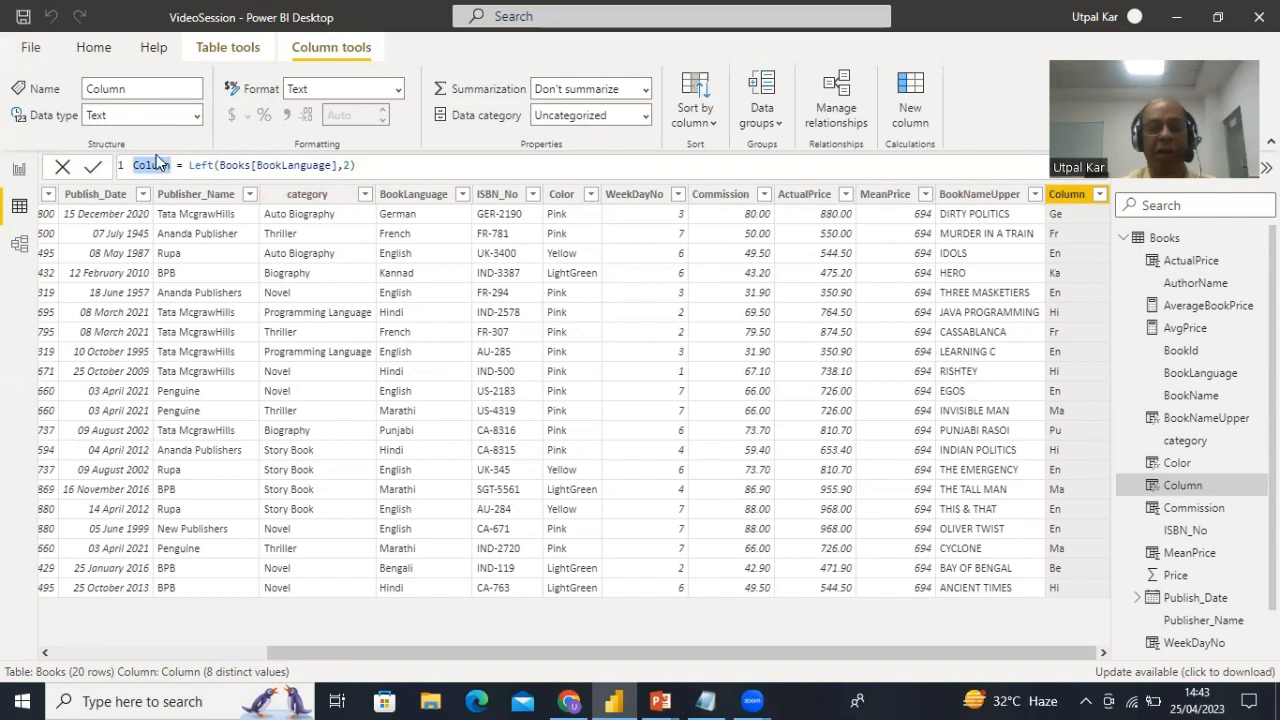
type("ShortFor")
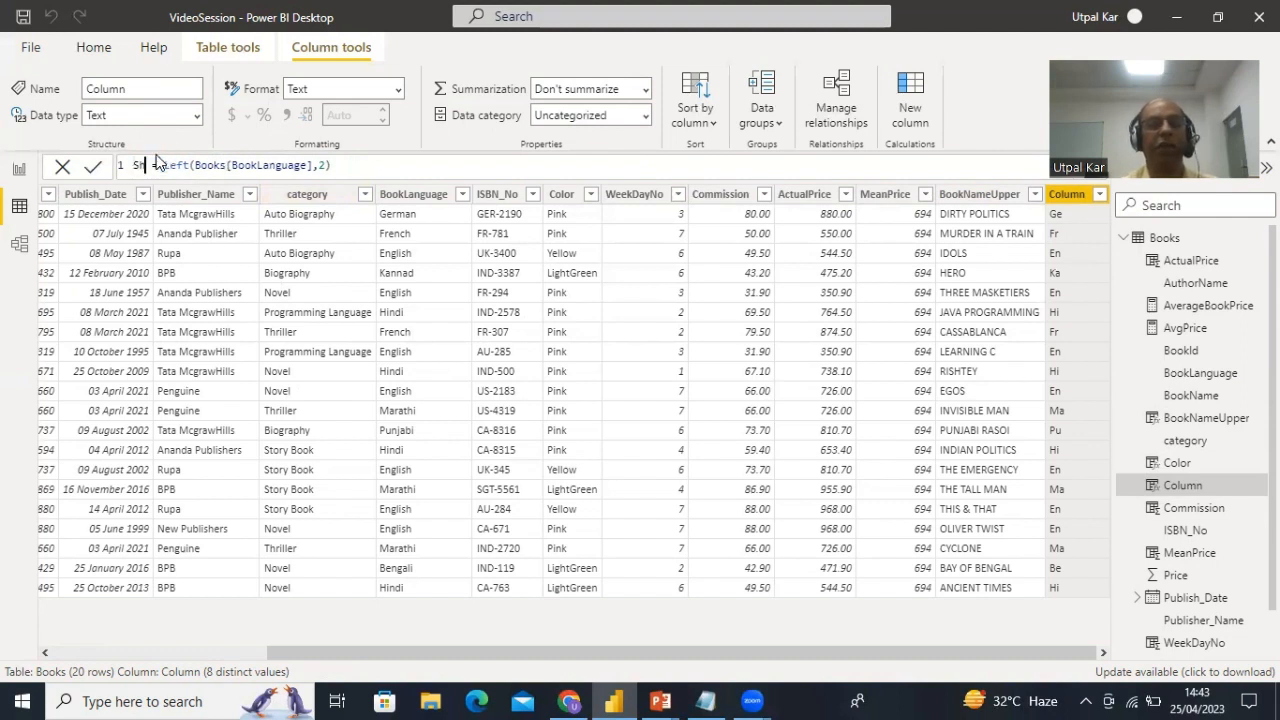
type("m")
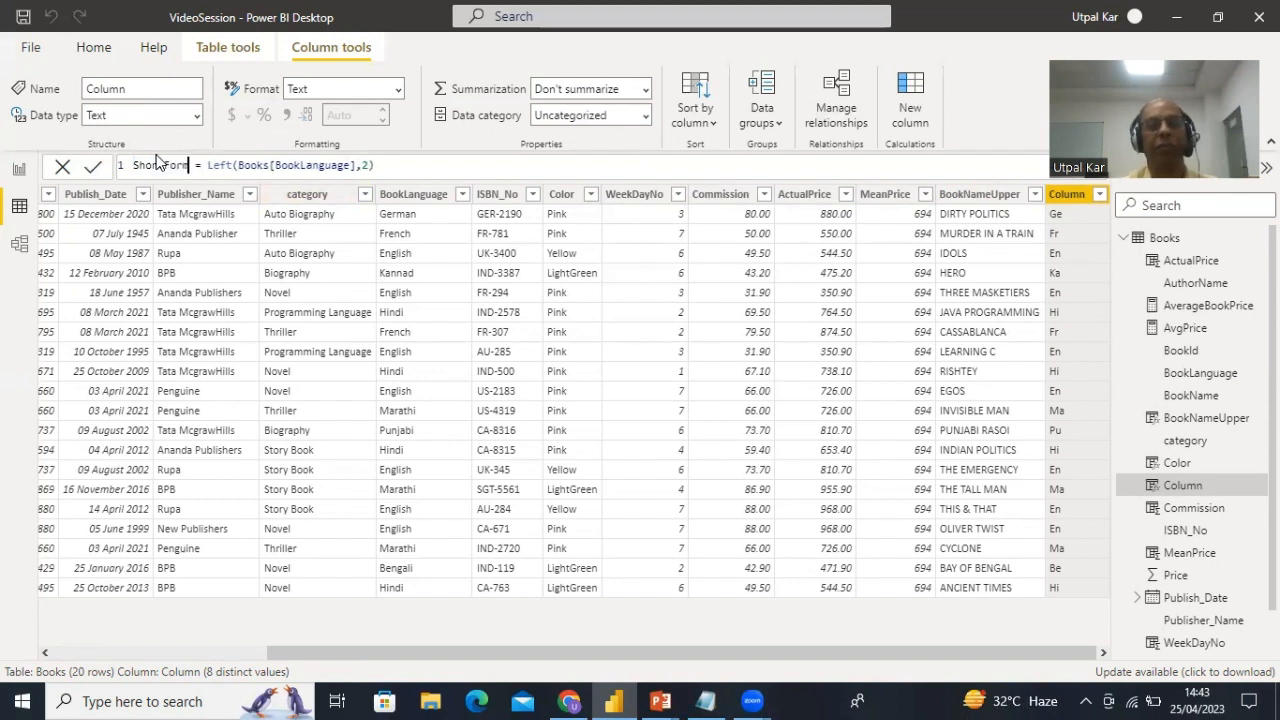
left_click(413, 164)
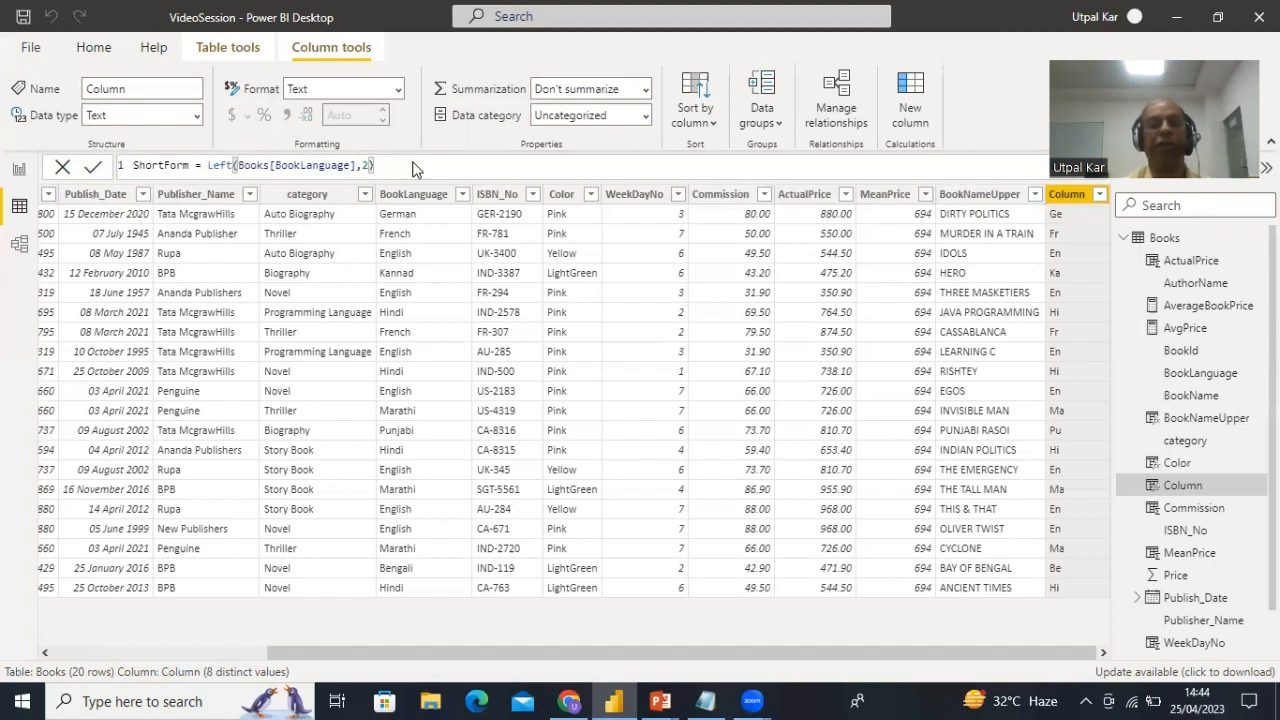
key("Return")
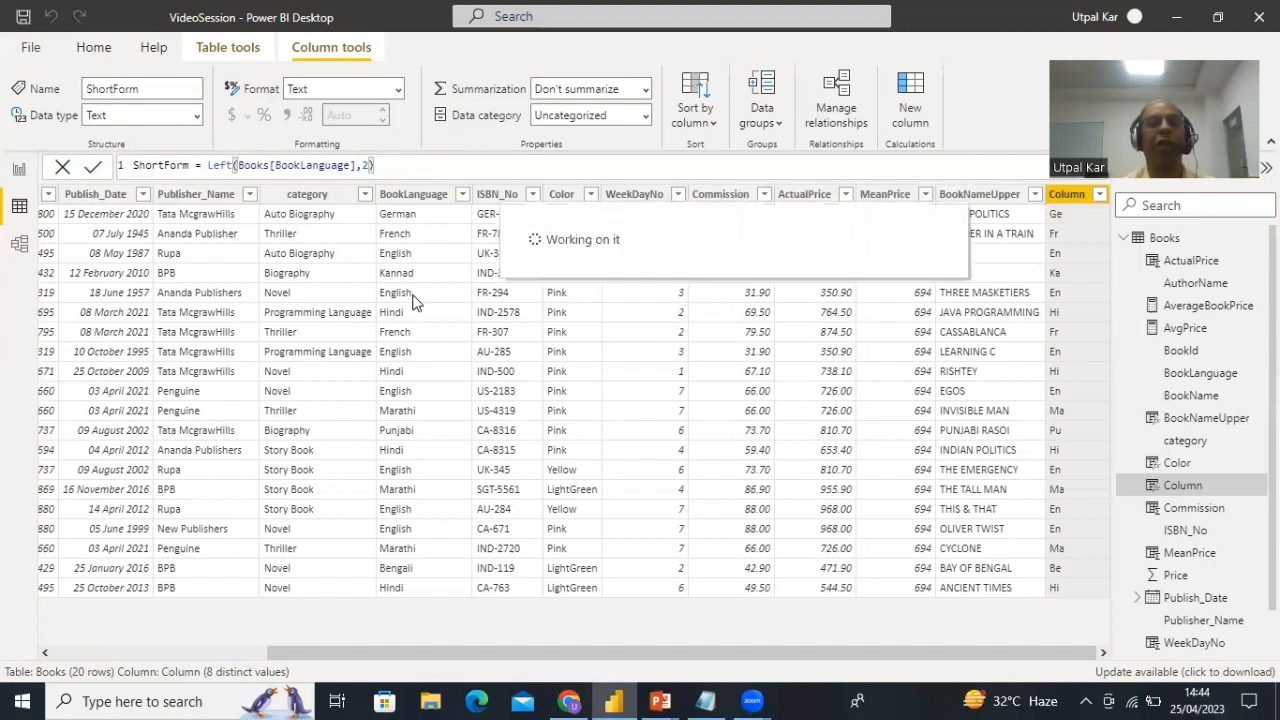